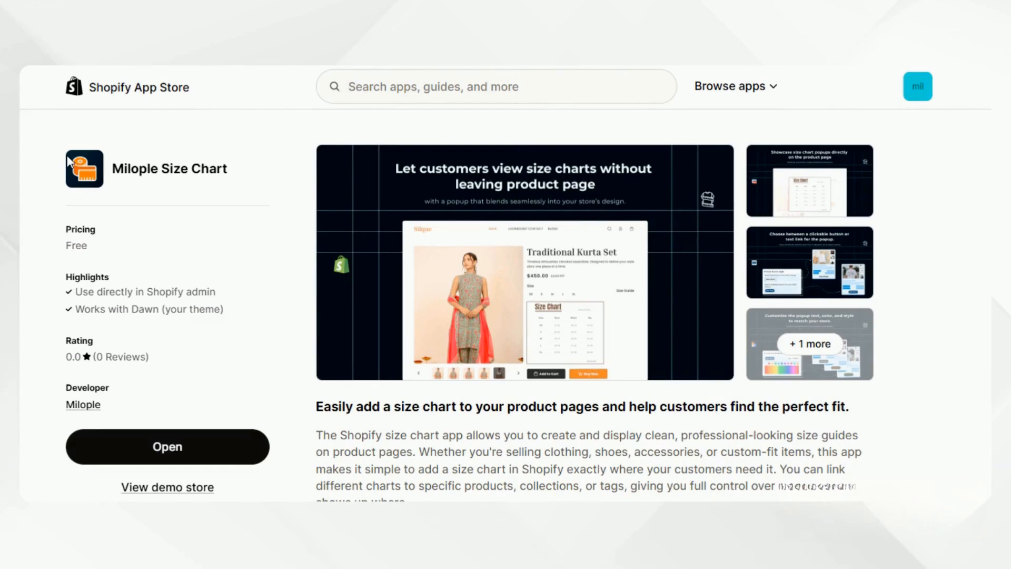
Open the free Milople Size Chart app in the store admin from its App Store listing
{"action": "left_click", "coordinate": [127, 462]}
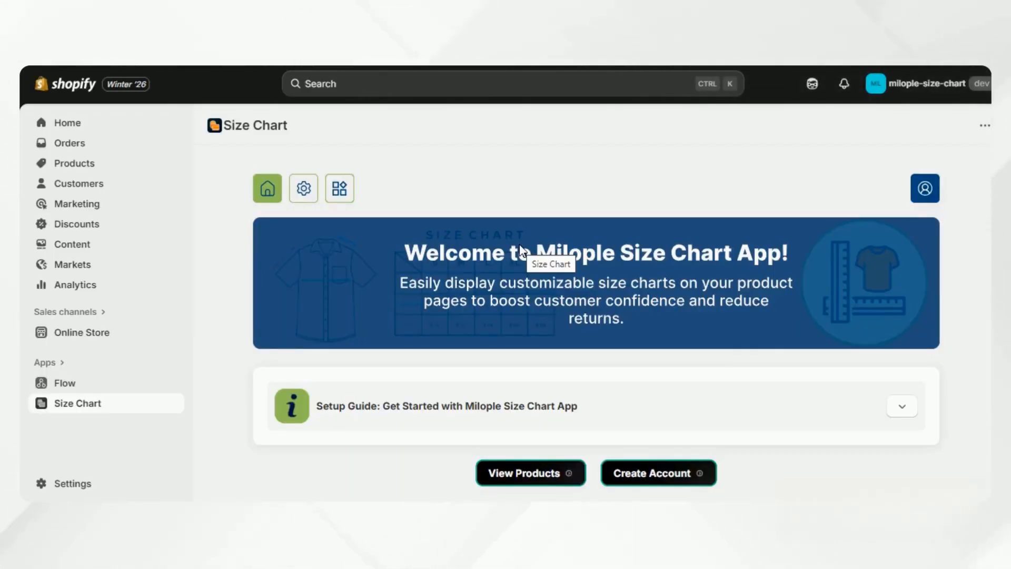
Create a Milople Size Chart account by entering a username and the account e-mail address
{"action": "left_click", "coordinate": [925, 188]}
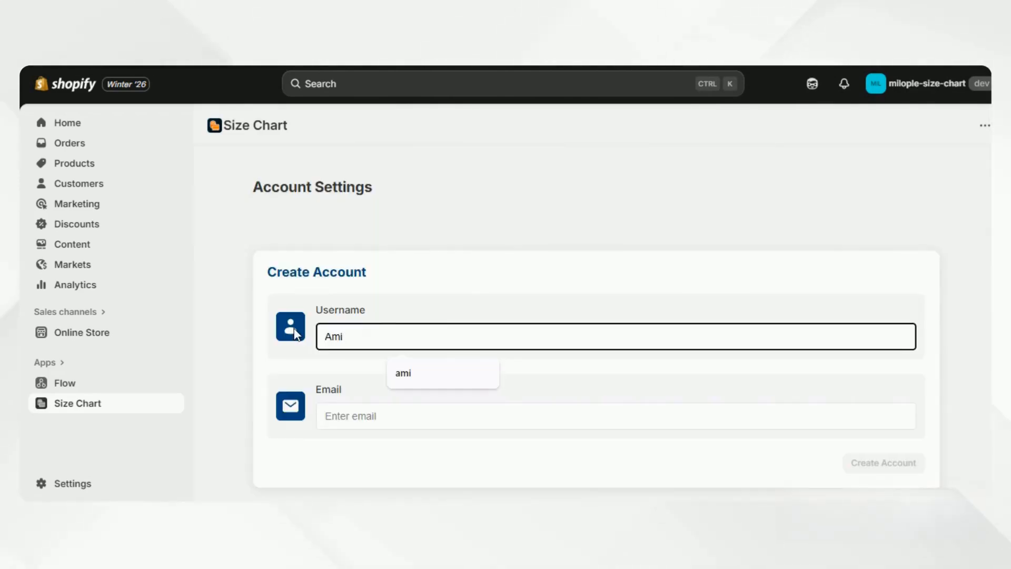
{"action": "type", "text": "shah"}
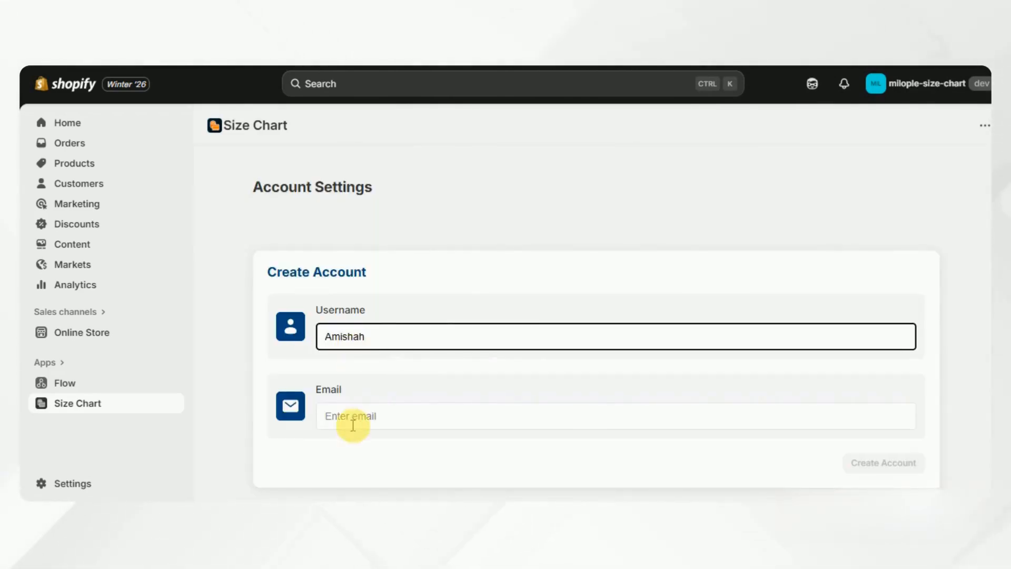
{"action": "left_click", "coordinate": [352, 424]}
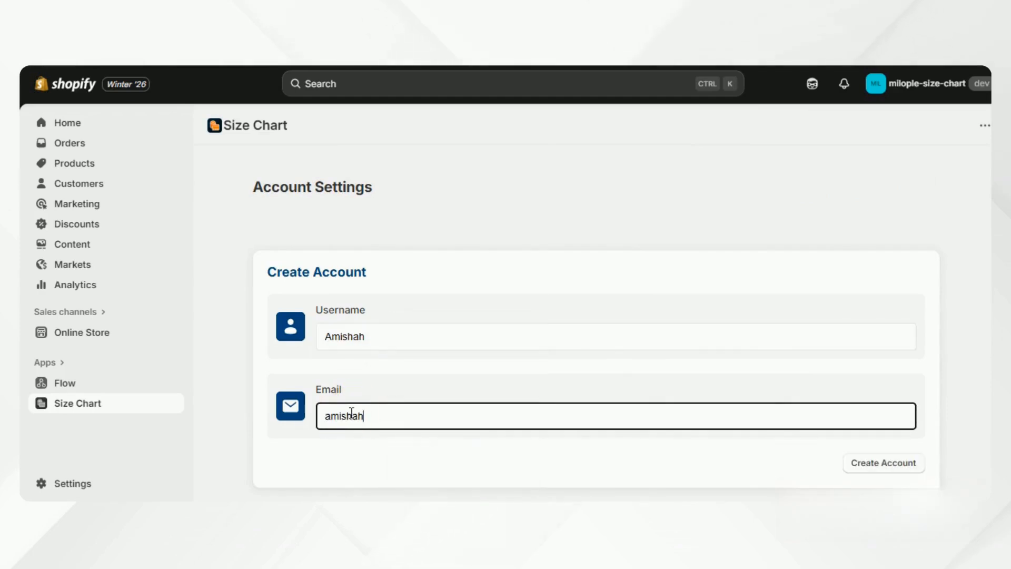
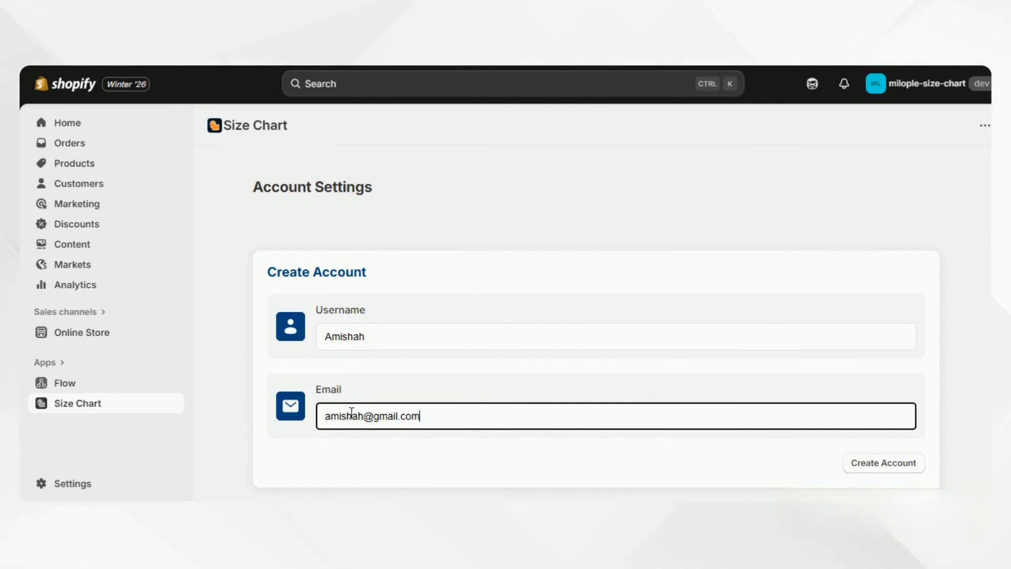
{"action": "left_click", "coordinate": [853, 458]}
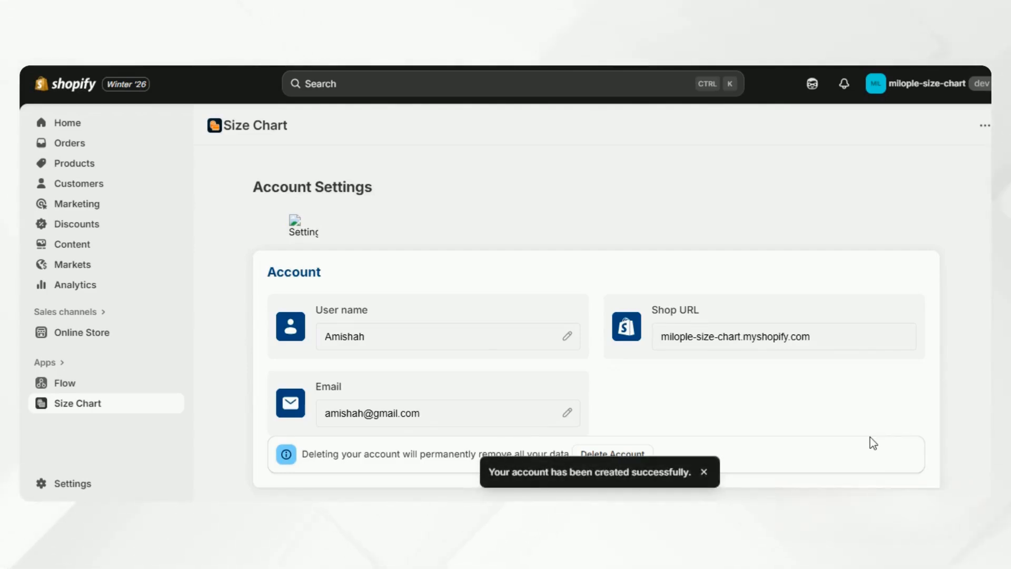
Expand the home dashboard's three-step Setup Guide and go to Configuration for the default chart
{"action": "left_click", "coordinate": [303, 230]}
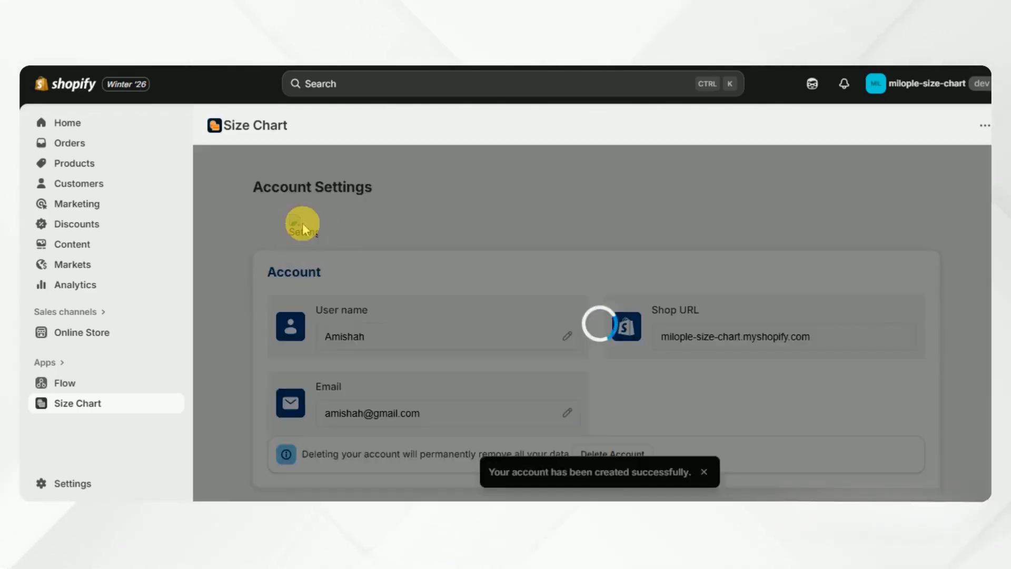
{"action": "left_click", "coordinate": [271, 201]}
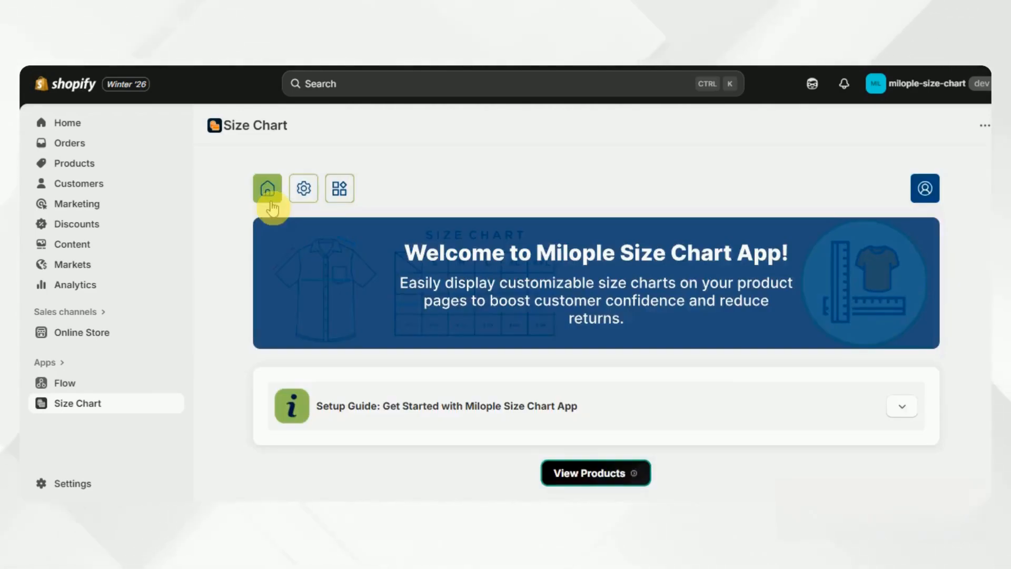
{"action": "left_click", "coordinate": [366, 403]}
{"action": "scroll", "coordinate": [363, 406], "scroll_direction": "down", "scroll_amount": 2}
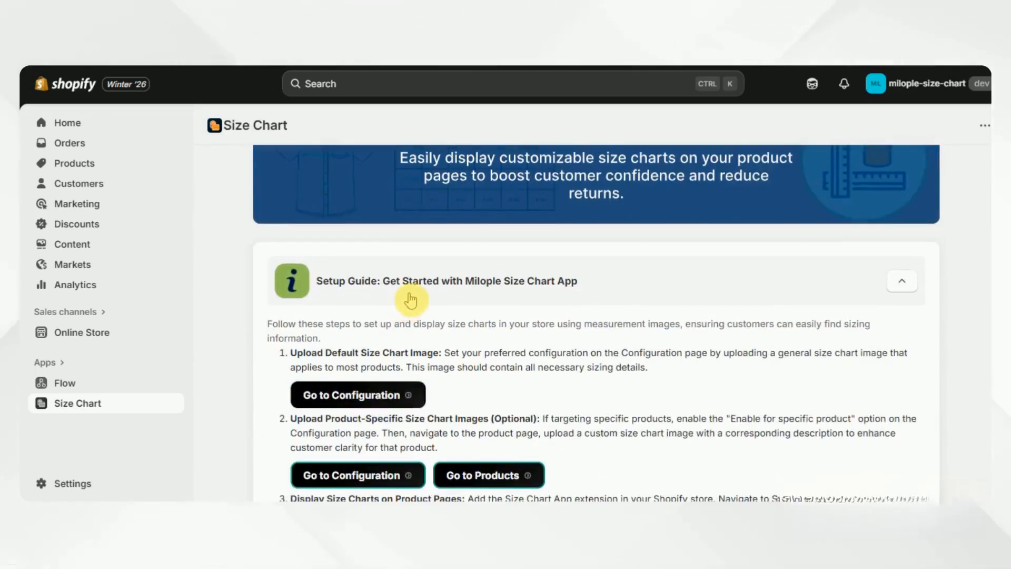
{"action": "scroll", "coordinate": [589, 291], "scroll_direction": "down", "scroll_amount": 2}
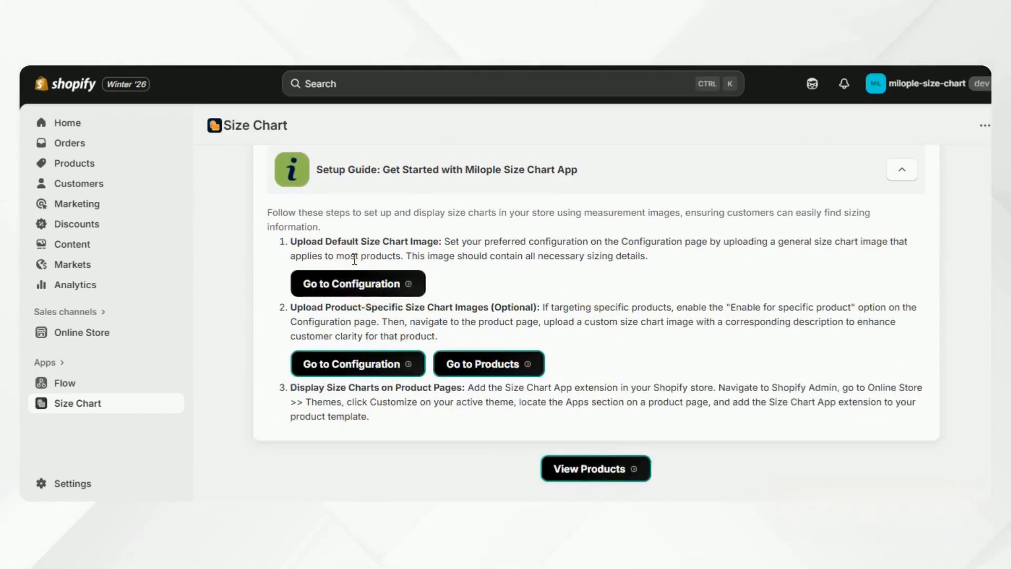
{"action": "scroll", "coordinate": [354, 259], "scroll_direction": "up", "scroll_amount": 2}
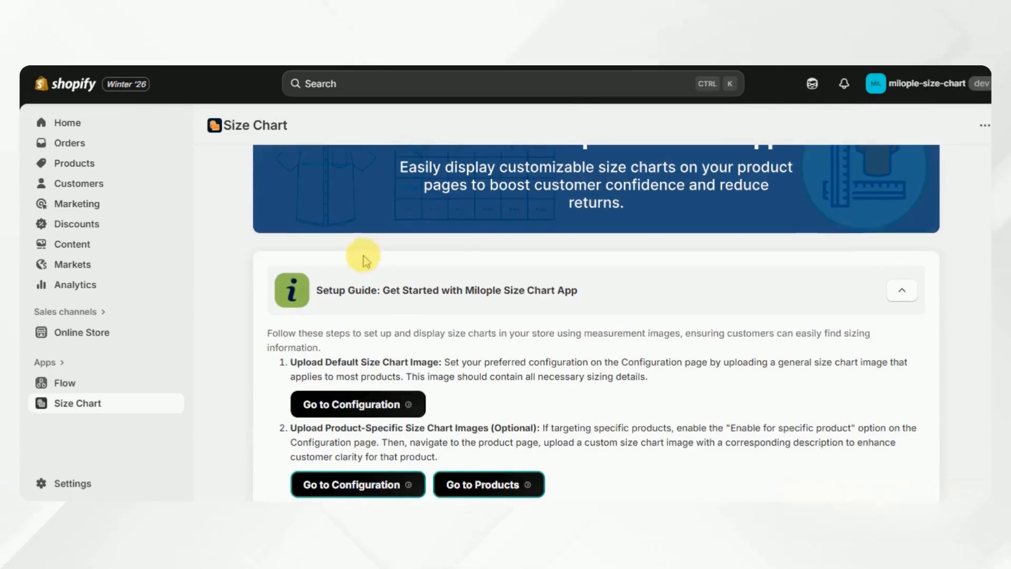
{"action": "left_click", "coordinate": [334, 405]}
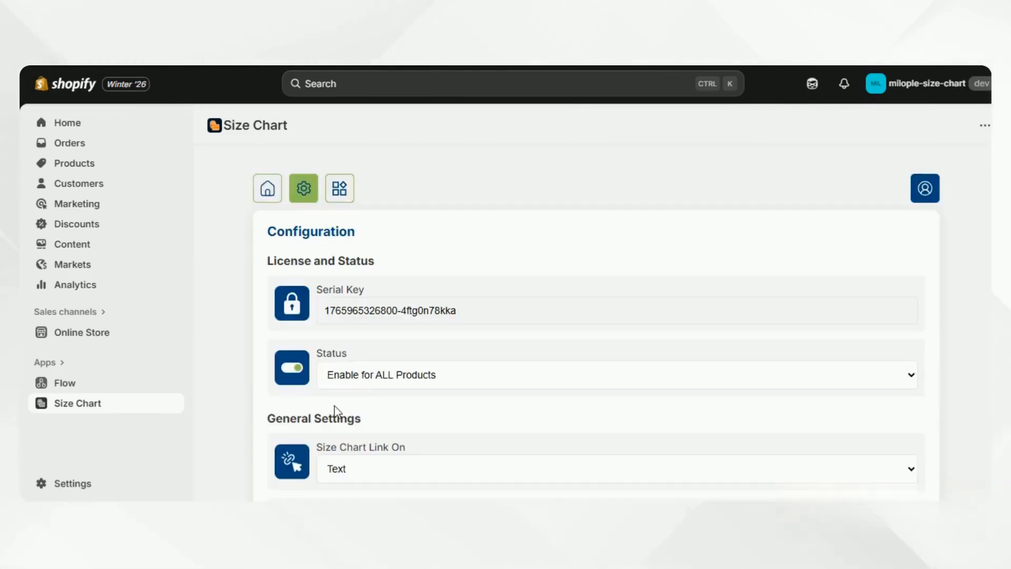
Leave Status at Enable for ALL Products and Size Chart Link On at Text
{"action": "left_click", "coordinate": [310, 342]}
{"action": "scroll", "coordinate": [310, 335], "scroll_direction": "down", "scroll_amount": 2}
{"action": "scroll", "coordinate": [309, 331], "scroll_direction": "up", "scroll_amount": 2}
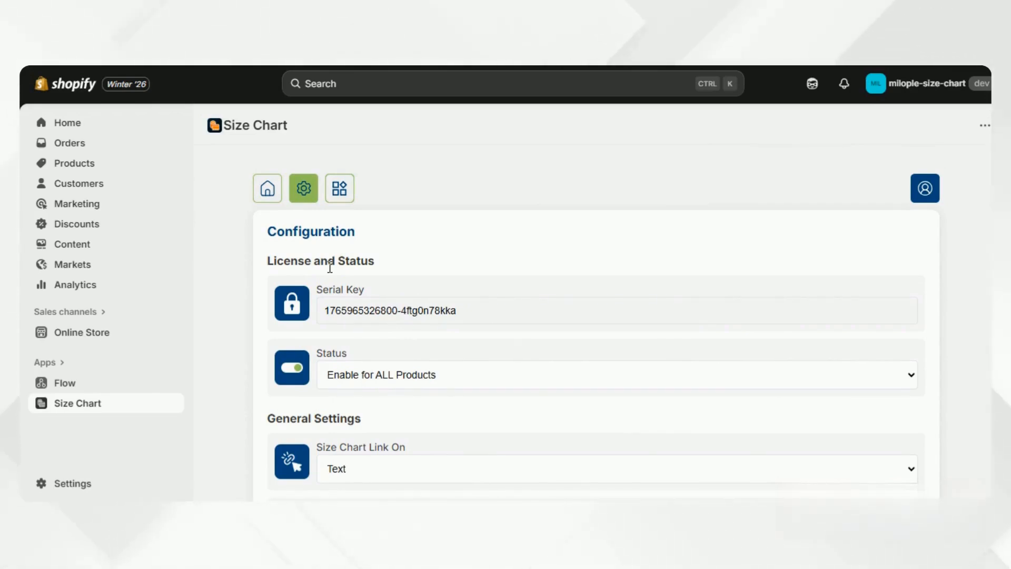
{"action": "left_click", "coordinate": [412, 268]}
{"action": "scroll", "coordinate": [374, 284], "scroll_direction": "down", "scroll_amount": 2}
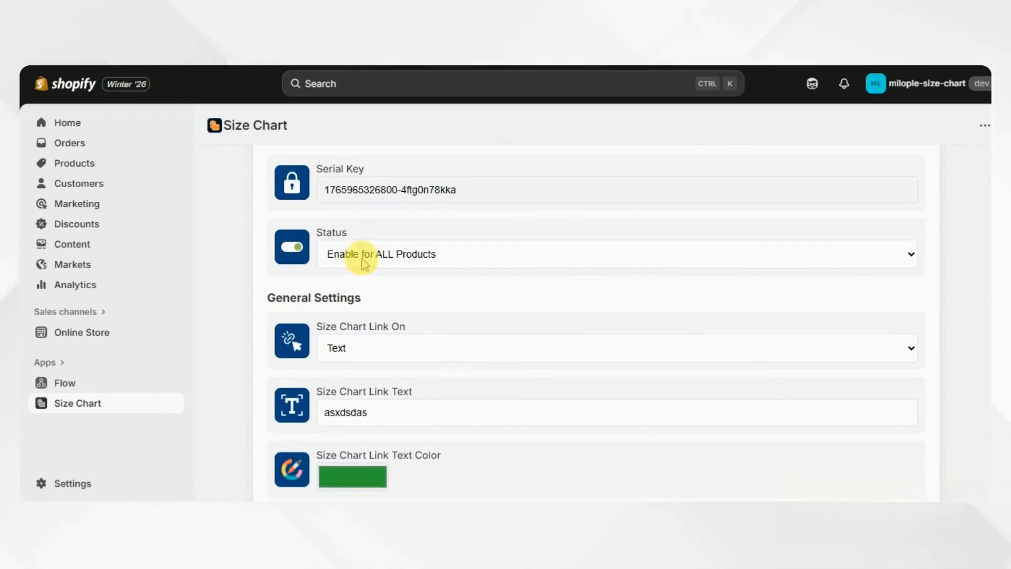
{"action": "left_click", "coordinate": [363, 261]}
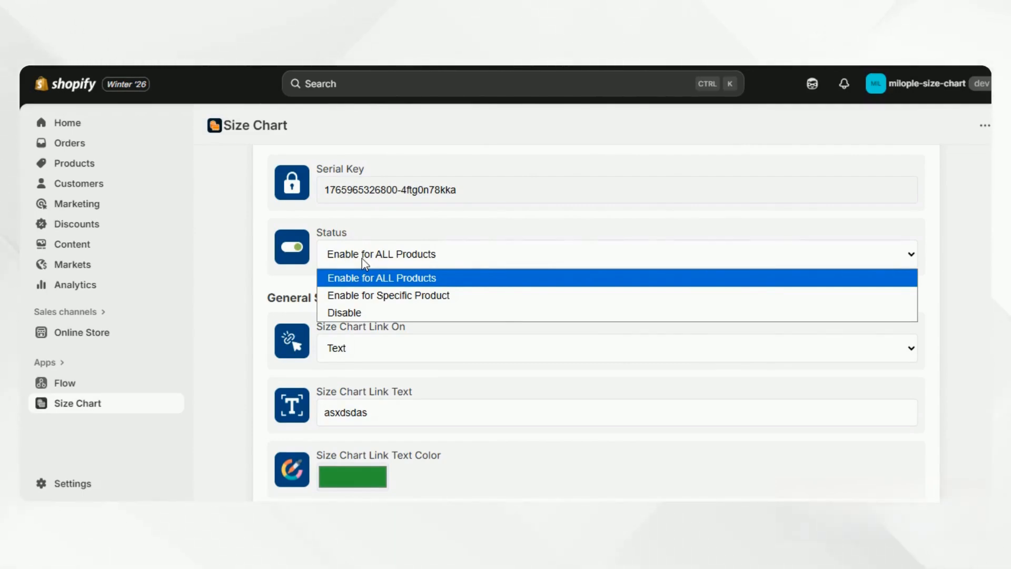
{"action": "left_click", "coordinate": [264, 308]}
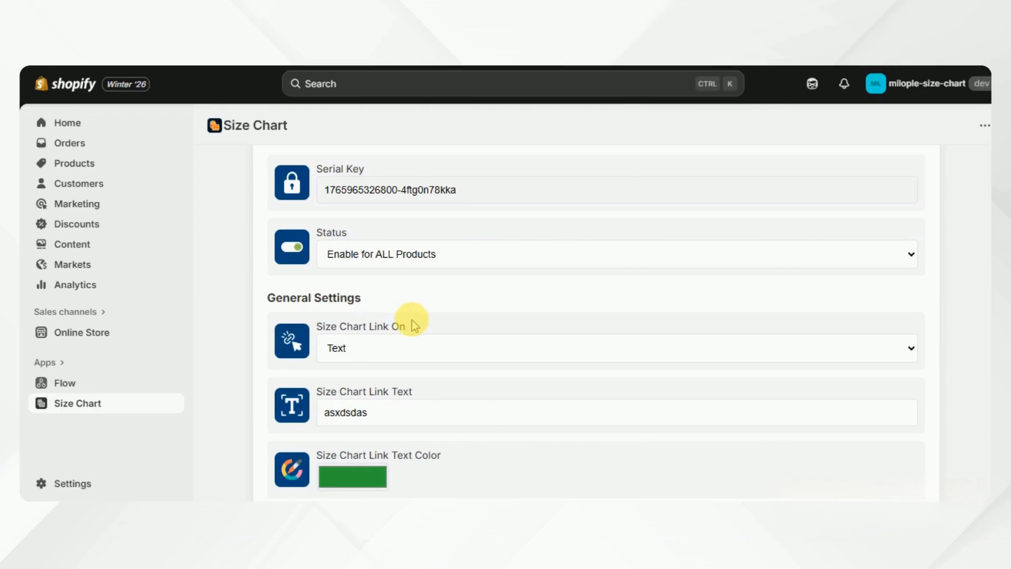
{"action": "left_click", "coordinate": [408, 353]}
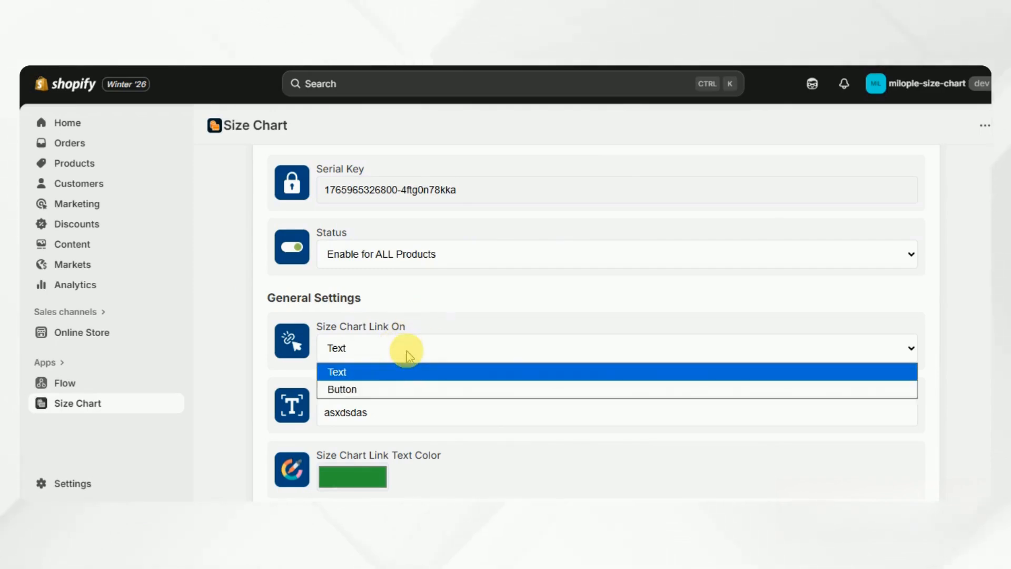
{"action": "left_click", "coordinate": [407, 352]}
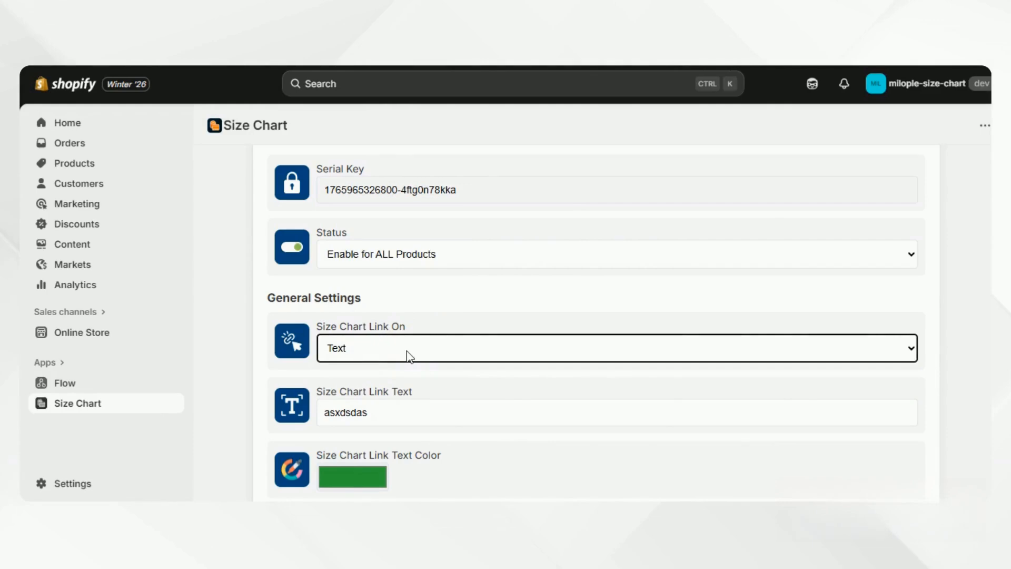
{"action": "scroll", "coordinate": [408, 356], "scroll_direction": "down", "scroll_amount": 2}
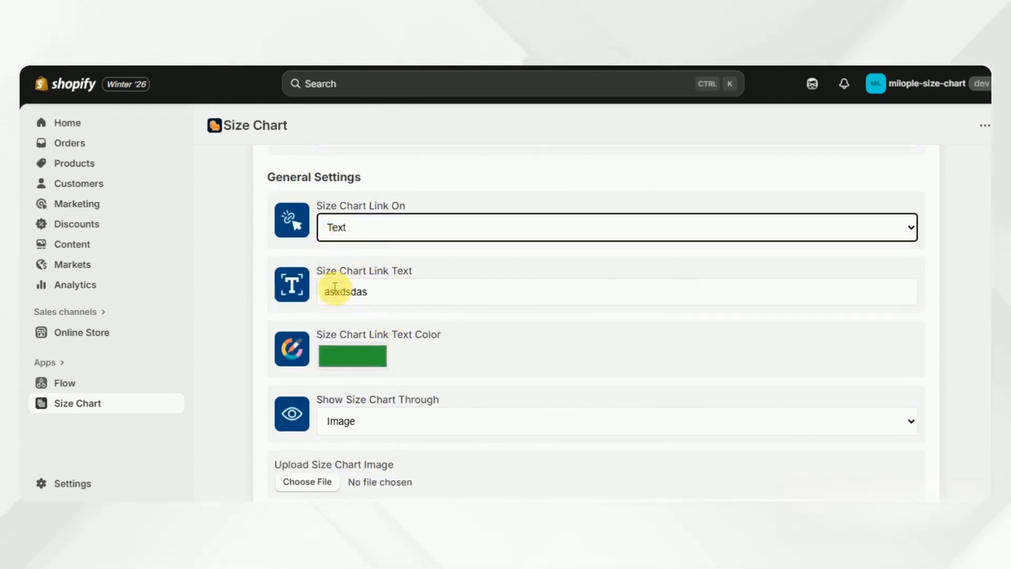
Change the size chart link text to 'size guide' and colour it green
{"action": "double_click", "coordinate": [337, 291]}
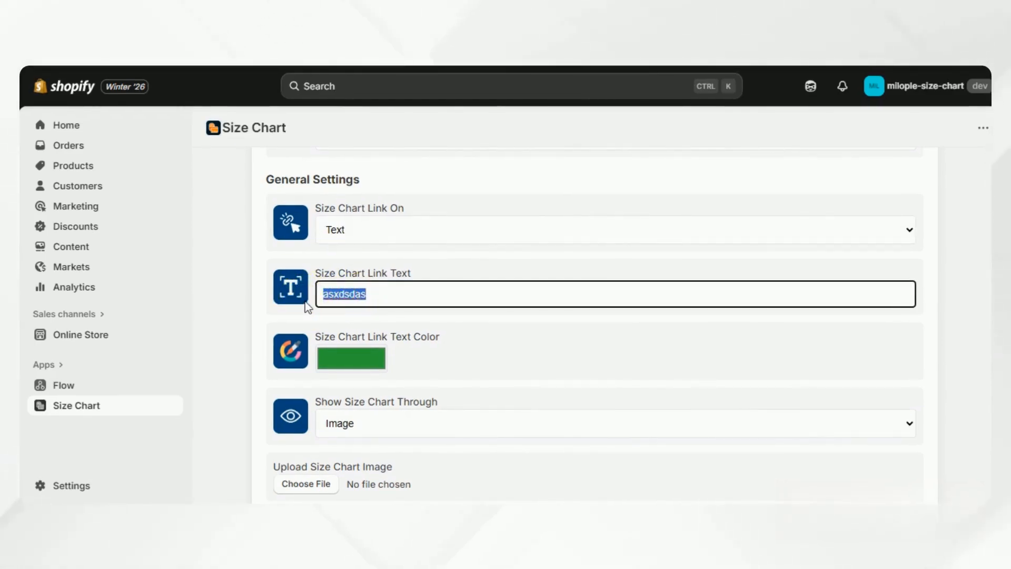
{"action": "key", "text": "BackSpace"}
{"action": "type", "text": "size guide"}
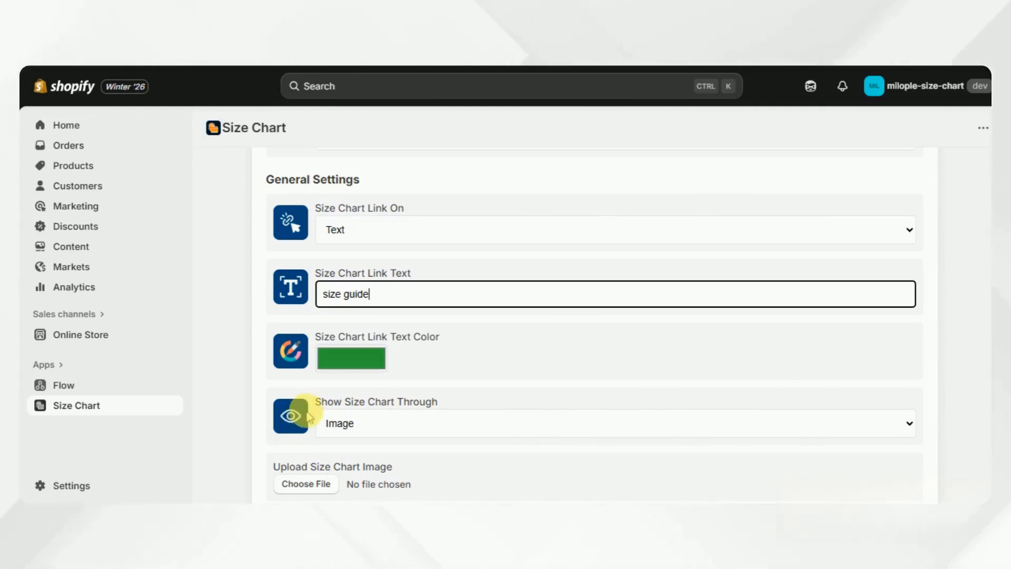
{"action": "left_click_drag", "start_coordinate": [463, 335], "coordinate": [363, 332]}
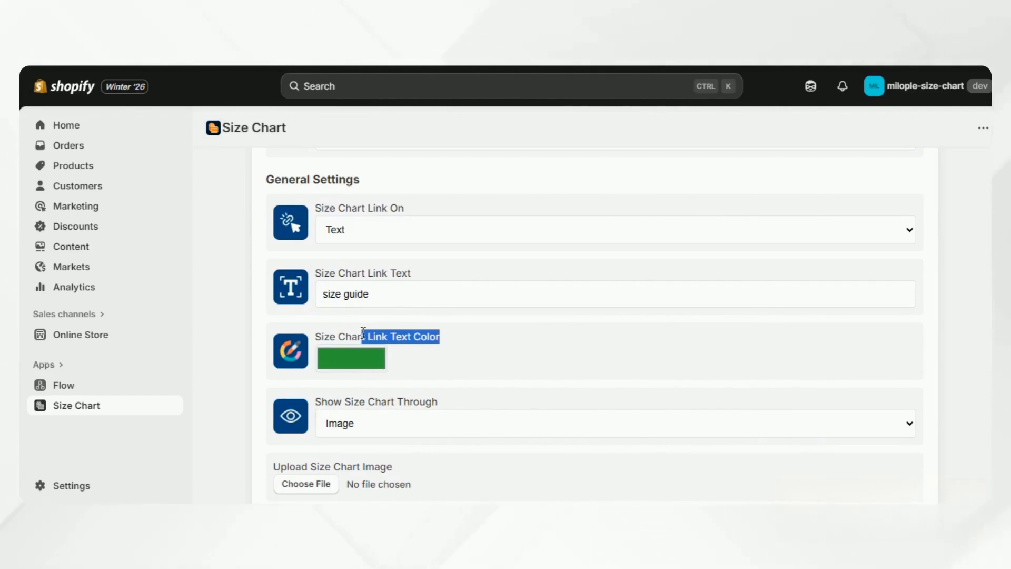
{"action": "left_click", "coordinate": [371, 357]}
{"action": "scroll", "coordinate": [334, 373], "scroll_direction": "down", "scroll_amount": 1}
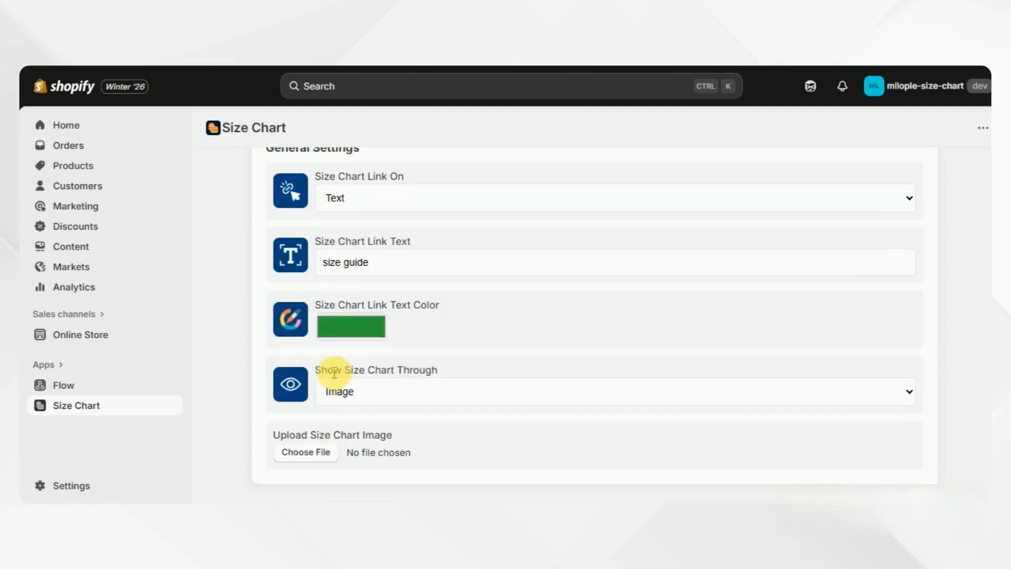
Show the chart in a Popup, choose download.webp as the chart image, and save
{"action": "left_click", "coordinate": [376, 399]}
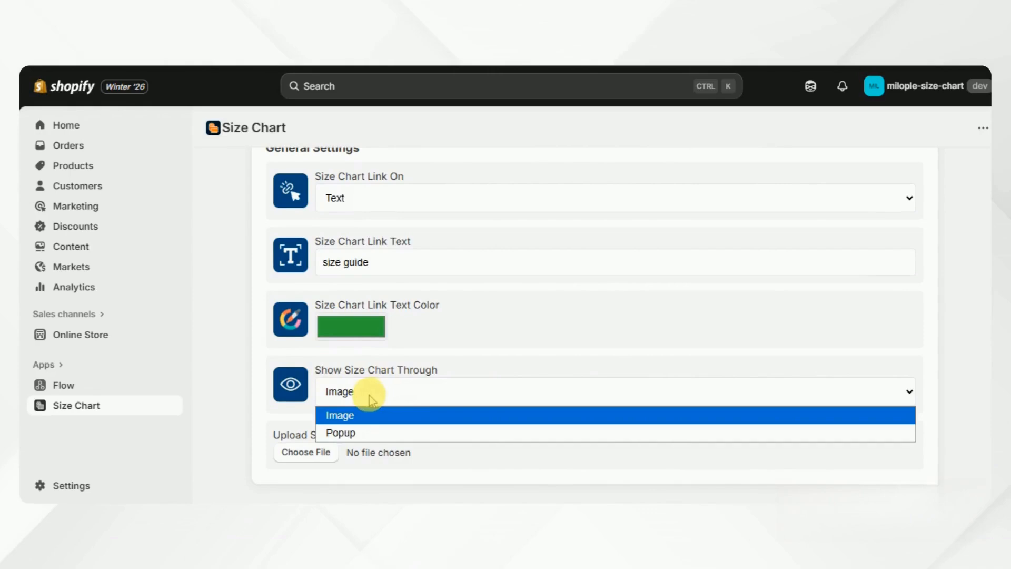
{"action": "left_click", "coordinate": [349, 432]}
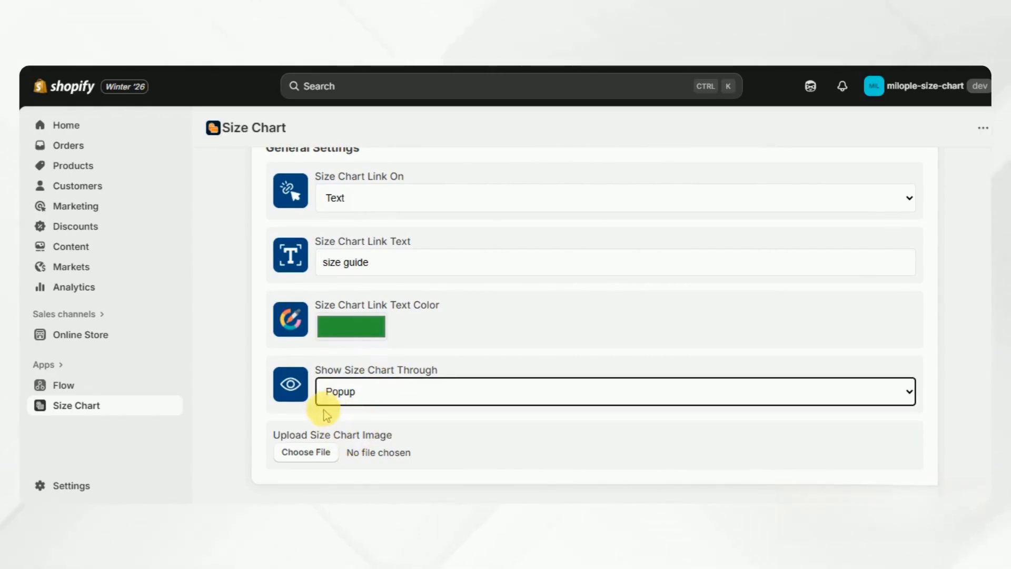
{"action": "left_click_drag", "start_coordinate": [272, 434], "coordinate": [396, 442]}
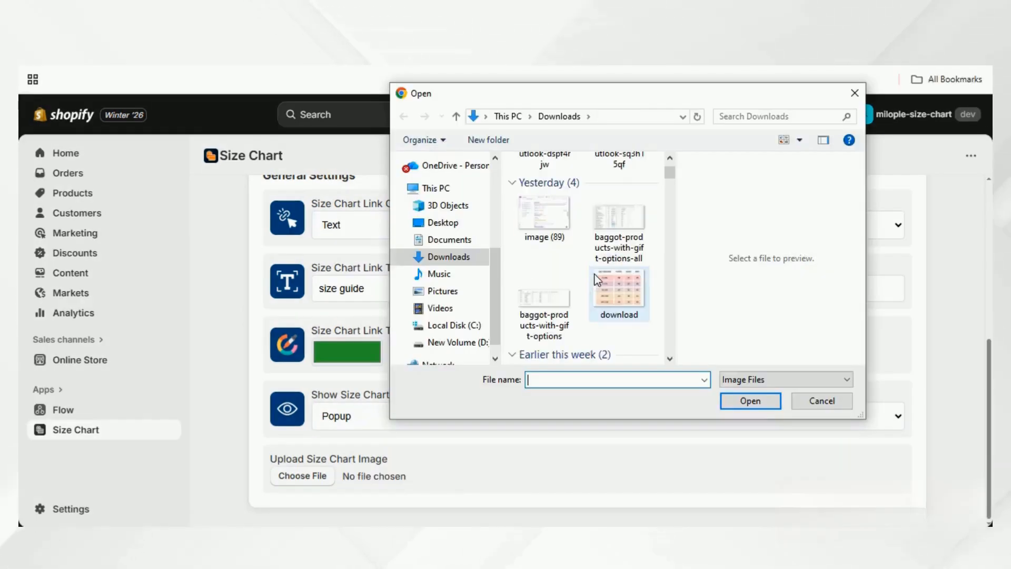
{"action": "double_click", "coordinate": [594, 263]}
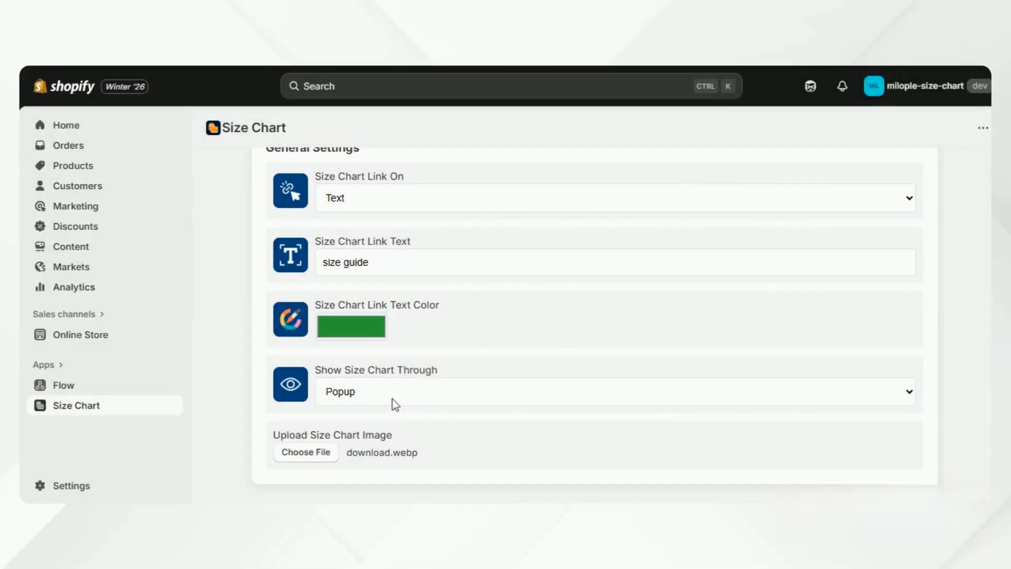
{"action": "scroll", "coordinate": [394, 406], "scroll_direction": "up", "scroll_amount": 6}
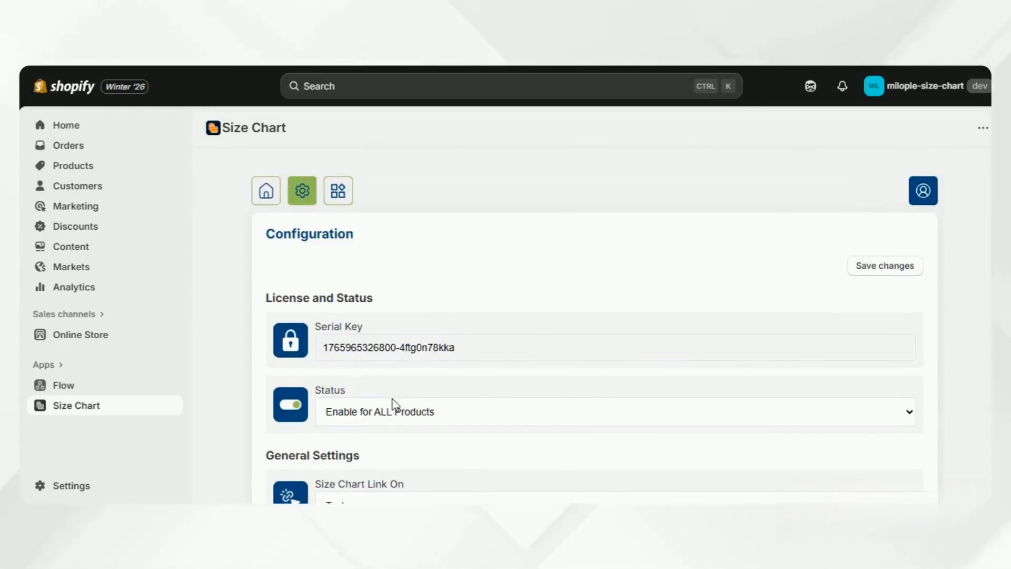
{"action": "left_click", "coordinate": [897, 269]}
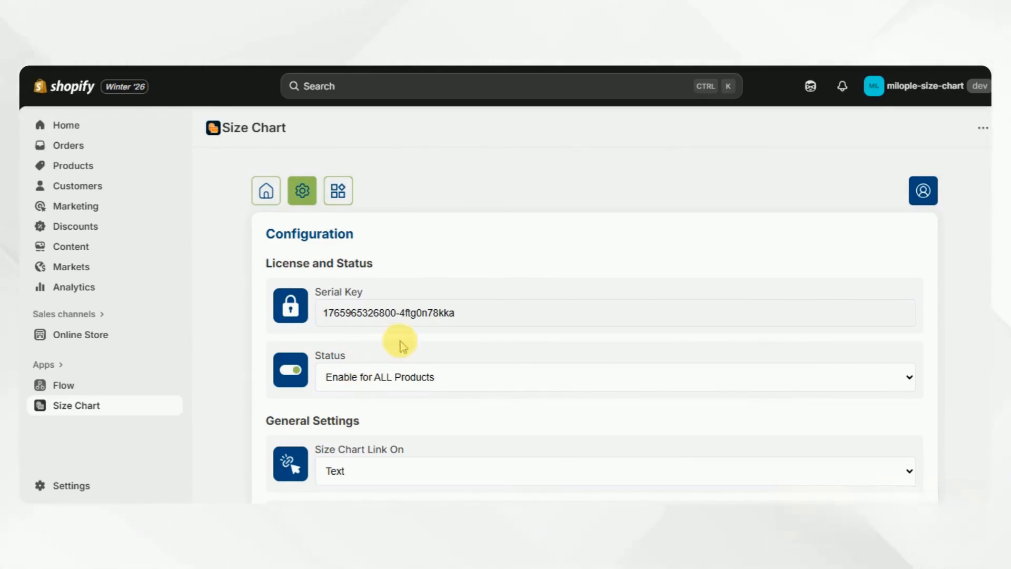
Save Status as Enable for Specific Product and show the Product Size Charts list
{"action": "left_click", "coordinate": [389, 383]}
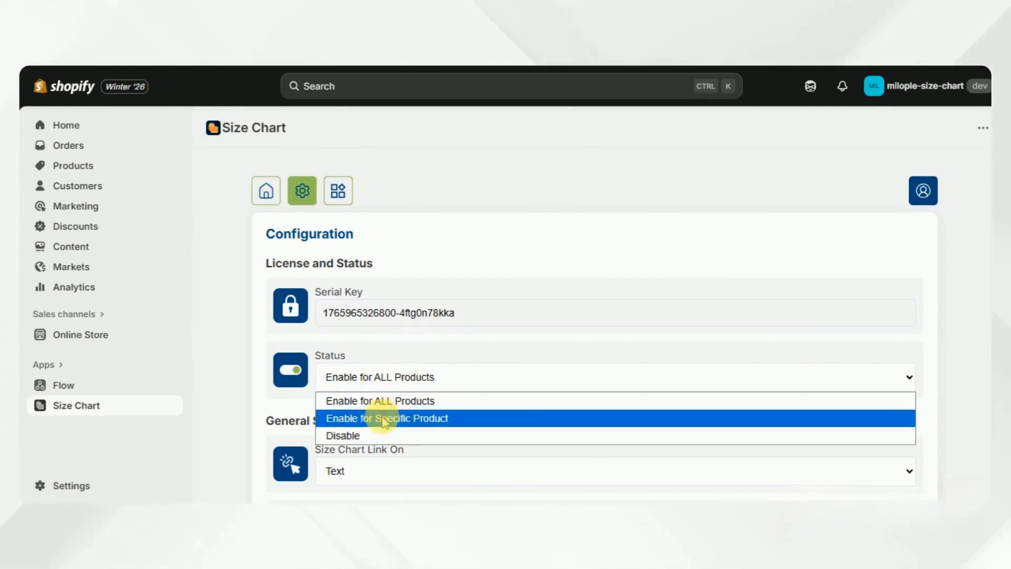
{"action": "left_click", "coordinate": [384, 419]}
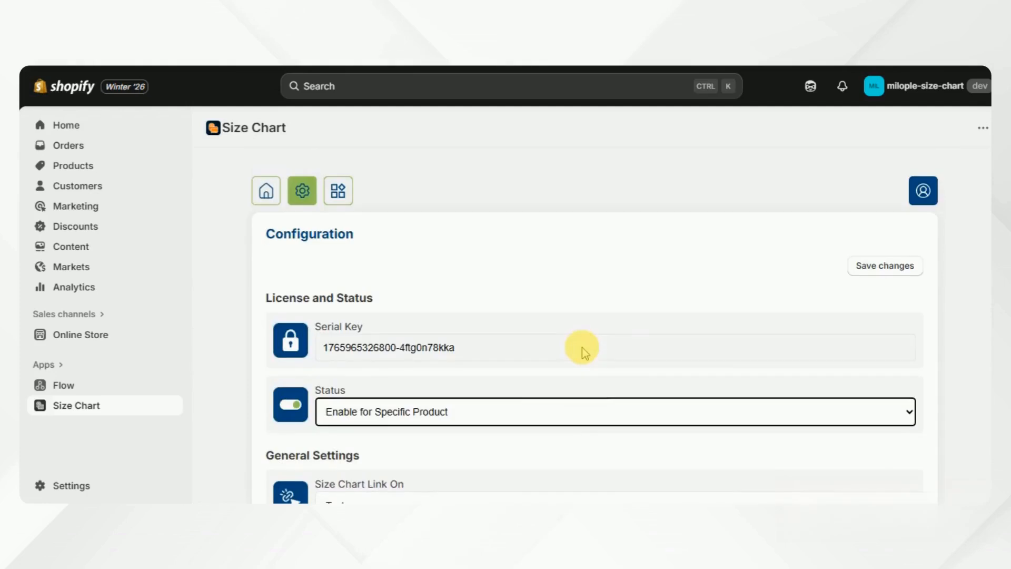
{"action": "left_click", "coordinate": [862, 264]}
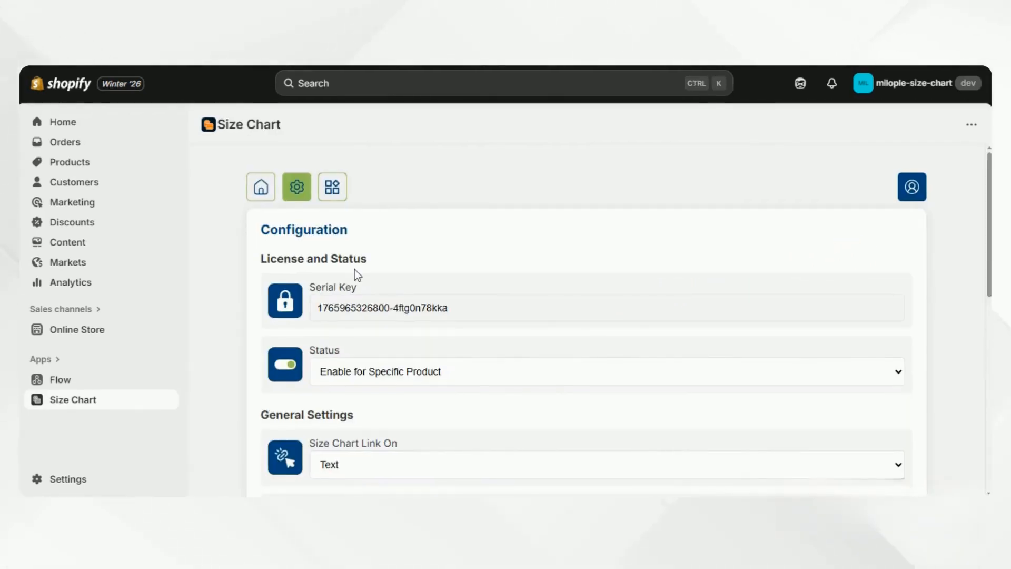
{"action": "left_click", "coordinate": [337, 204]}
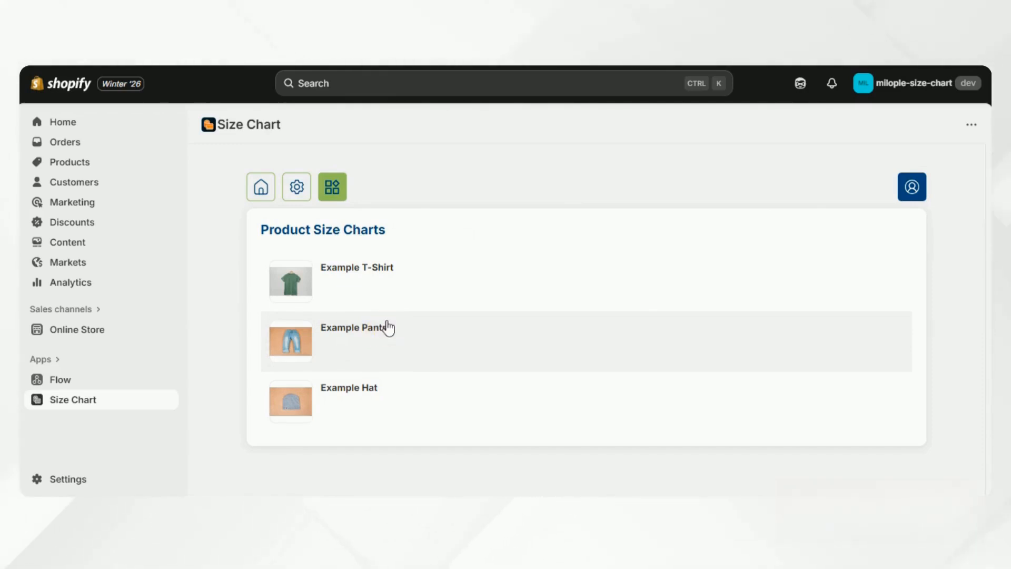
Upload a size table image as Example T-Shirt's size chart
{"action": "left_click", "coordinate": [355, 277]}
{"action": "scroll", "coordinate": [357, 285], "scroll_direction": "down", "scroll_amount": 3}
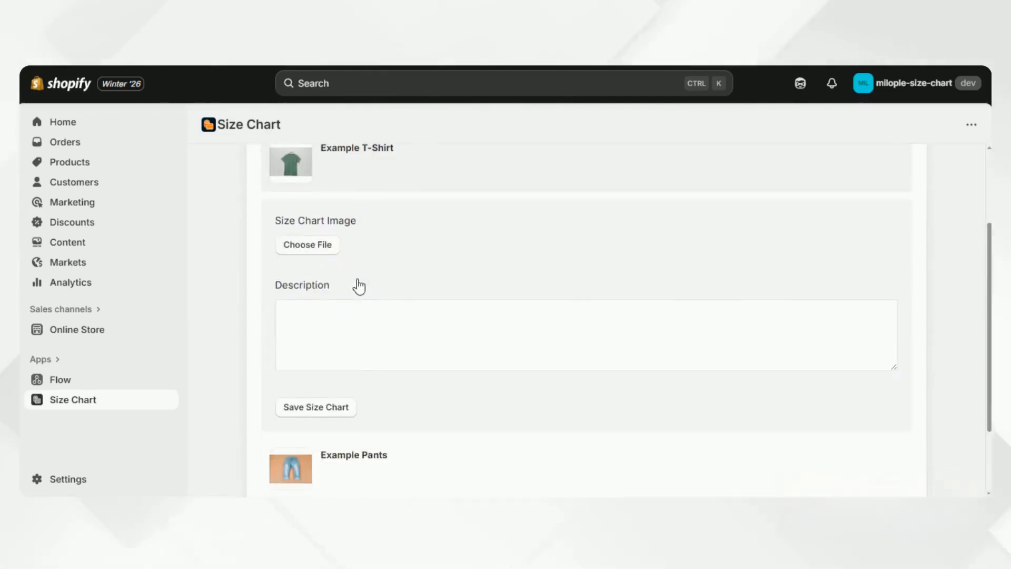
{"action": "left_click", "coordinate": [351, 240]}
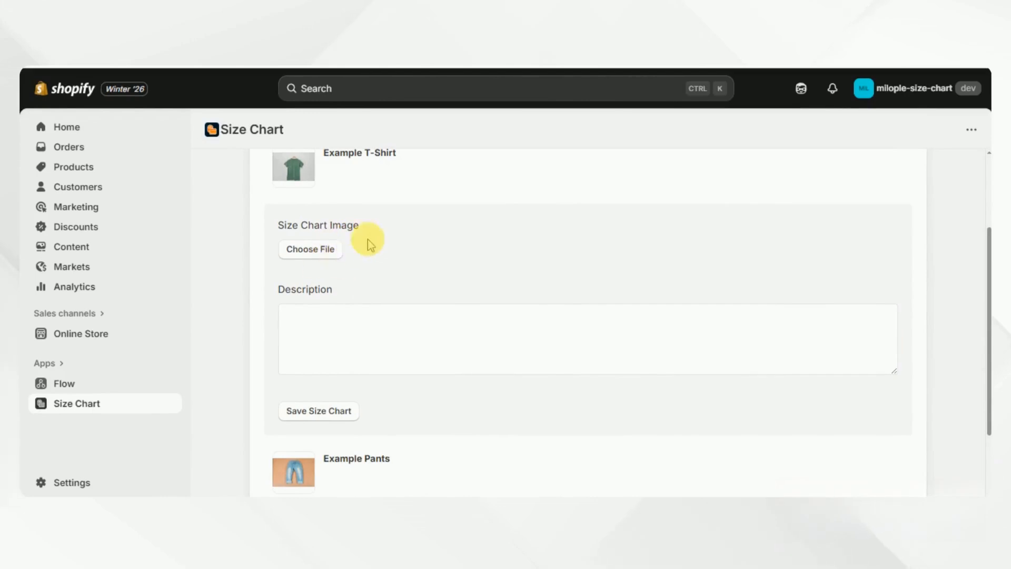
{"action": "left_click", "coordinate": [310, 249]}
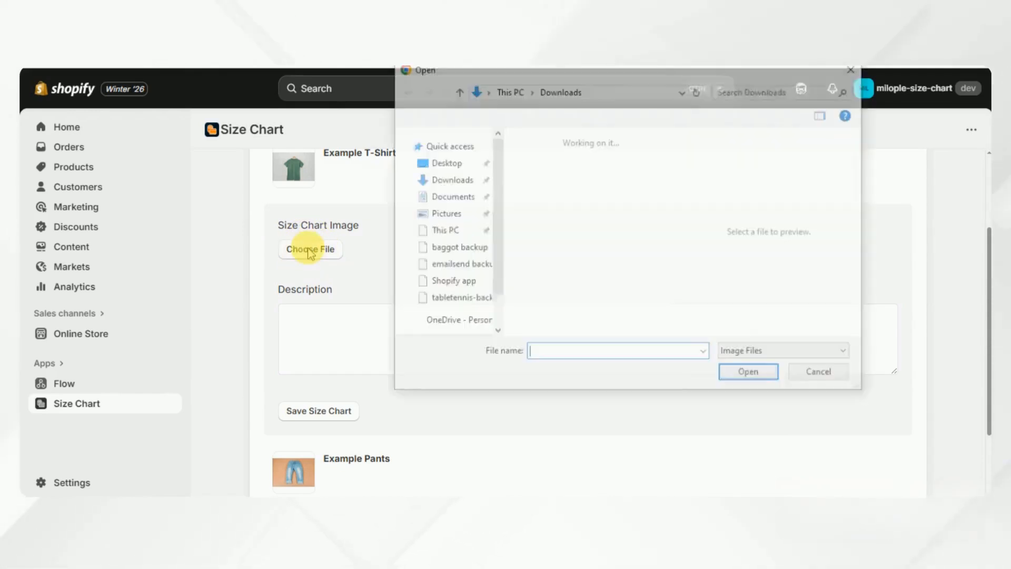
{"action": "scroll", "coordinate": [546, 242], "scroll_direction": "down", "scroll_amount": 4}
{"action": "double_click", "coordinate": [548, 229]}
{"action": "scroll", "coordinate": [400, 335], "scroll_direction": "down", "scroll_amount": 3}
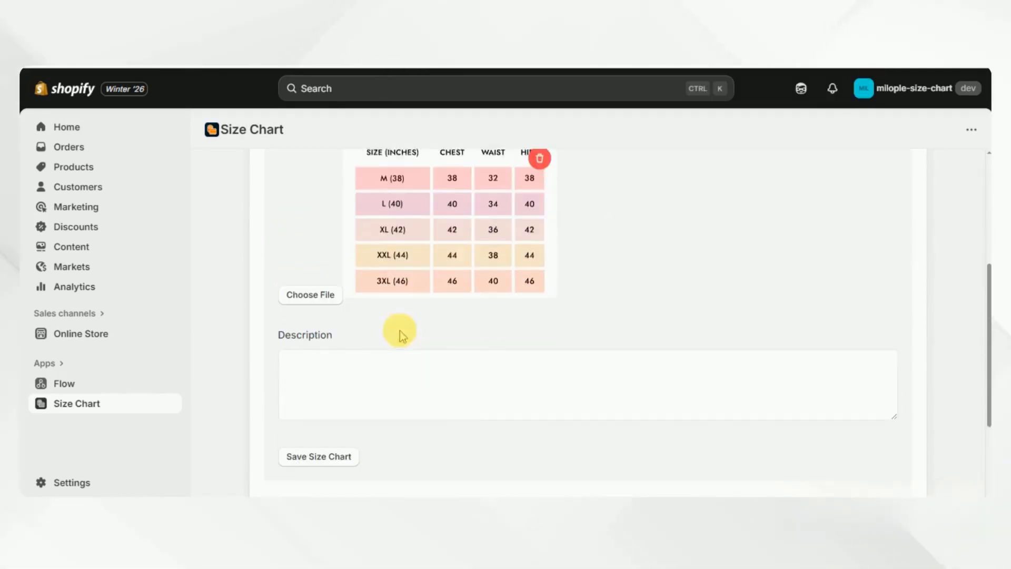
Add the description 'test size guide' and save the Example T-Shirt size chart
{"action": "left_click", "coordinate": [381, 354]}
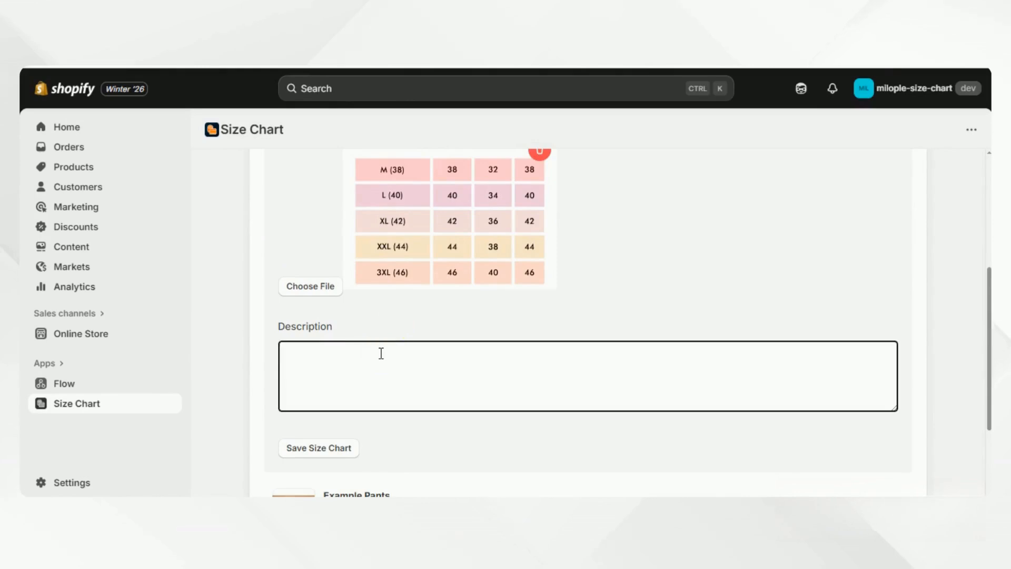
{"action": "type", "text": "test size guide"}
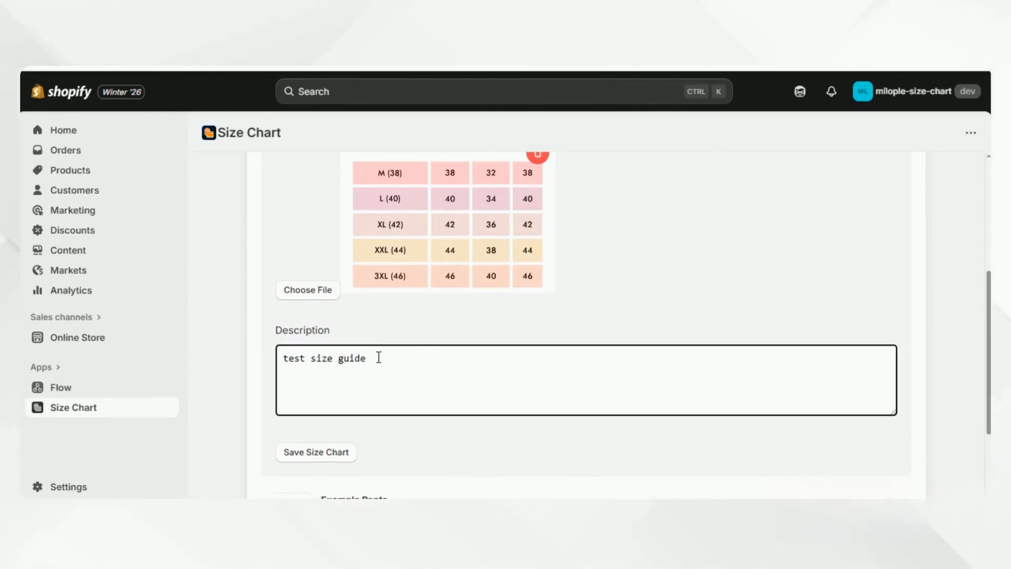
{"action": "scroll", "coordinate": [379, 357], "scroll_direction": "down", "scroll_amount": 3}
{"action": "left_click", "coordinate": [316, 332]}
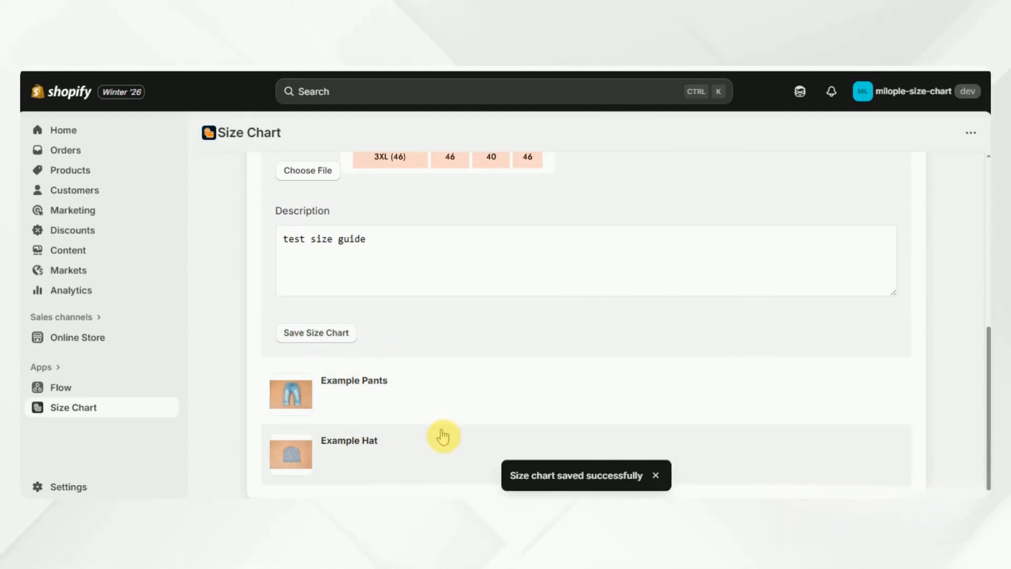
{"action": "scroll", "coordinate": [377, 339], "scroll_direction": "up", "scroll_amount": 1}
{"action": "scroll", "coordinate": [377, 339], "scroll_direction": "up", "scroll_amount": 6}
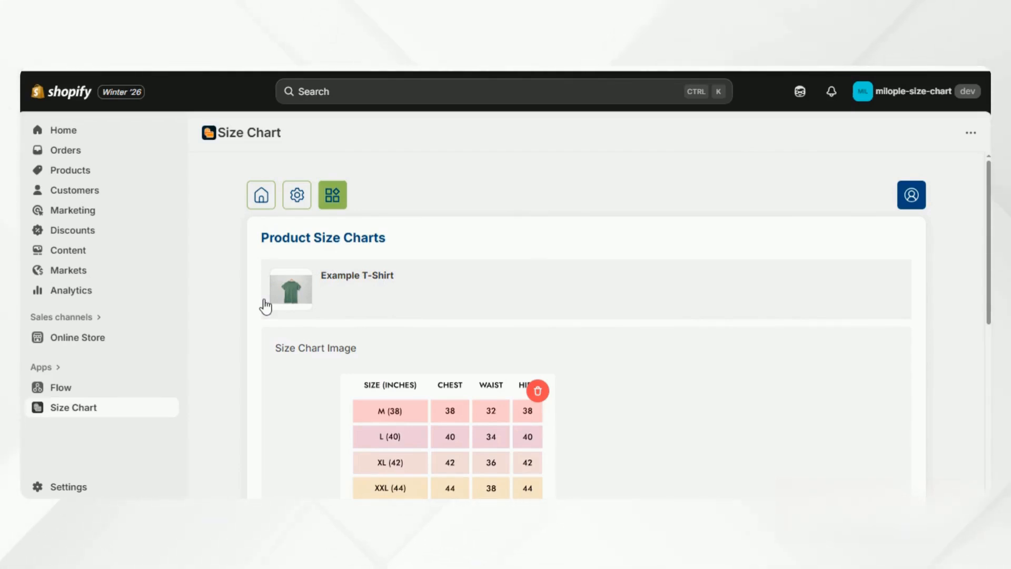
In the theme editor preview, browse the Catalog to the Example T-Shirt product page
{"action": "left_click", "coordinate": [69, 331]}
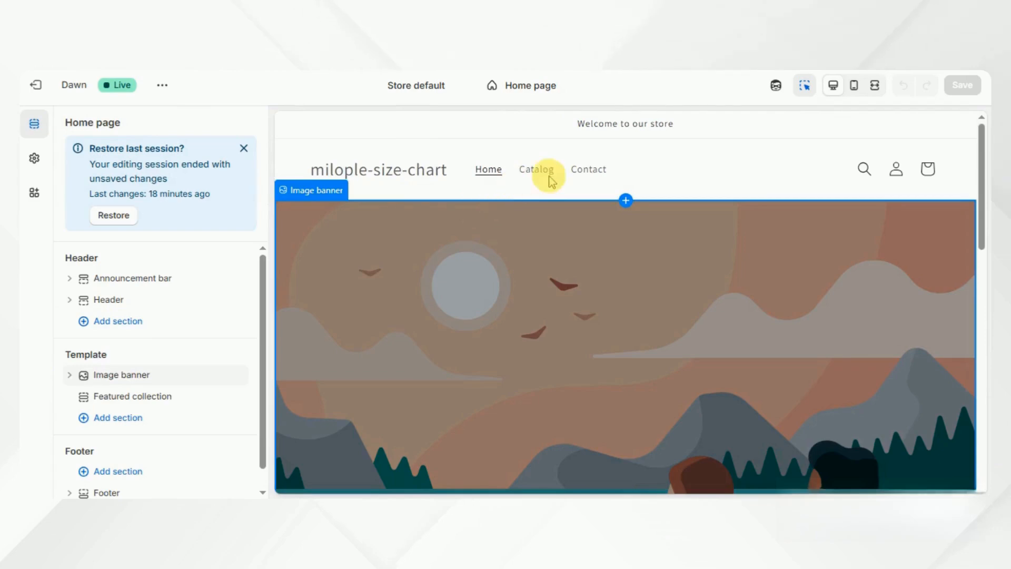
{"action": "left_click", "coordinate": [533, 171]}
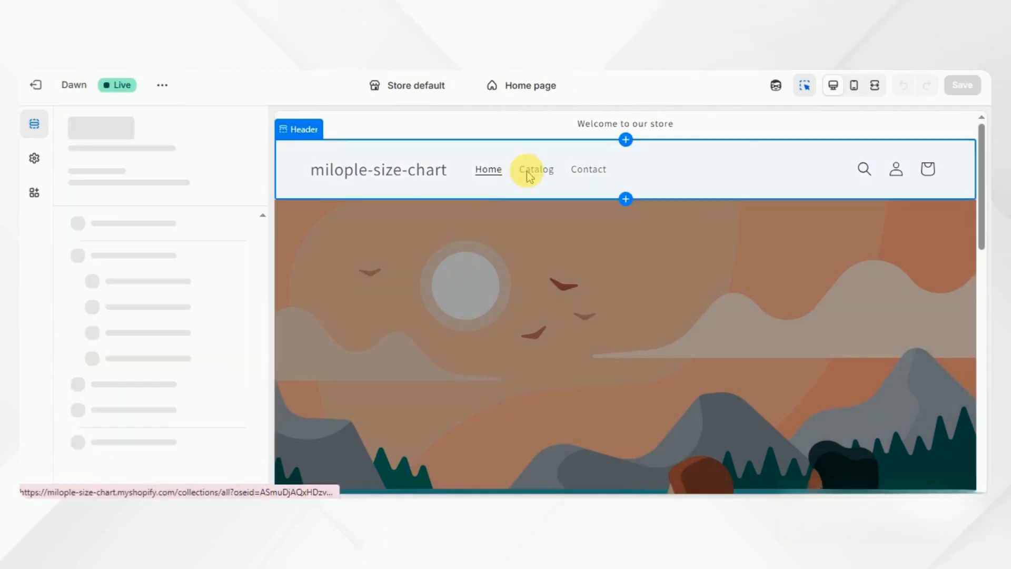
{"action": "scroll", "coordinate": [568, 327], "scroll_direction": "down", "scroll_amount": 2}
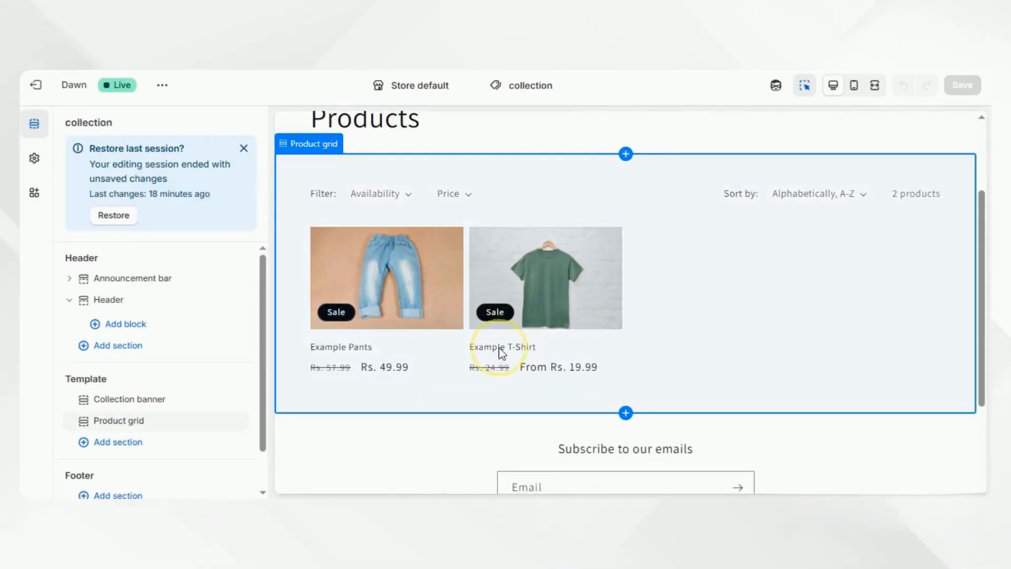
{"action": "left_click", "coordinate": [501, 352]}
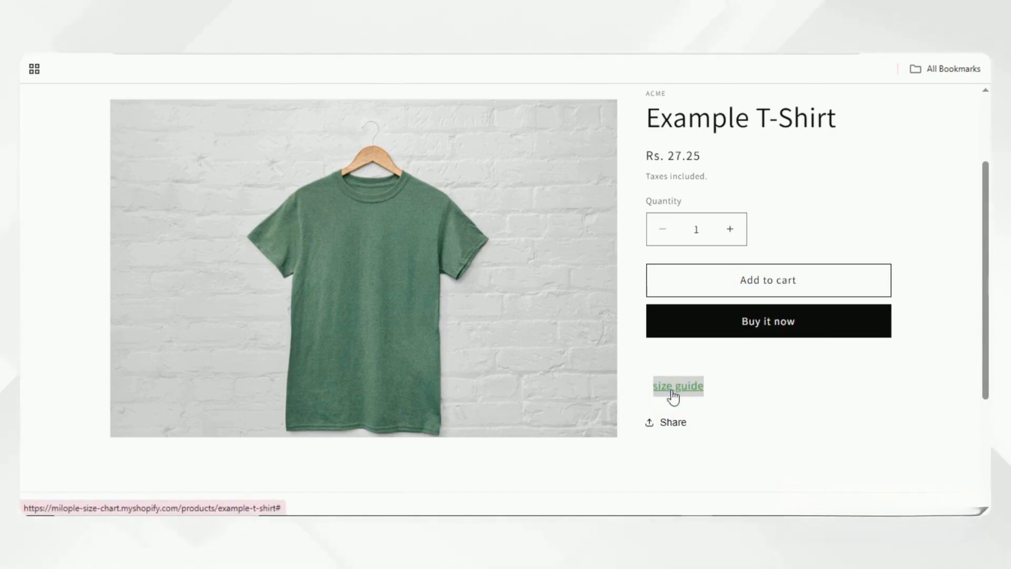
Check the size guide popup chart on the T-Shirt page, then reopen the app's Configuration
{"action": "left_click", "coordinate": [685, 346]}
{"action": "left_click", "coordinate": [693, 385]}
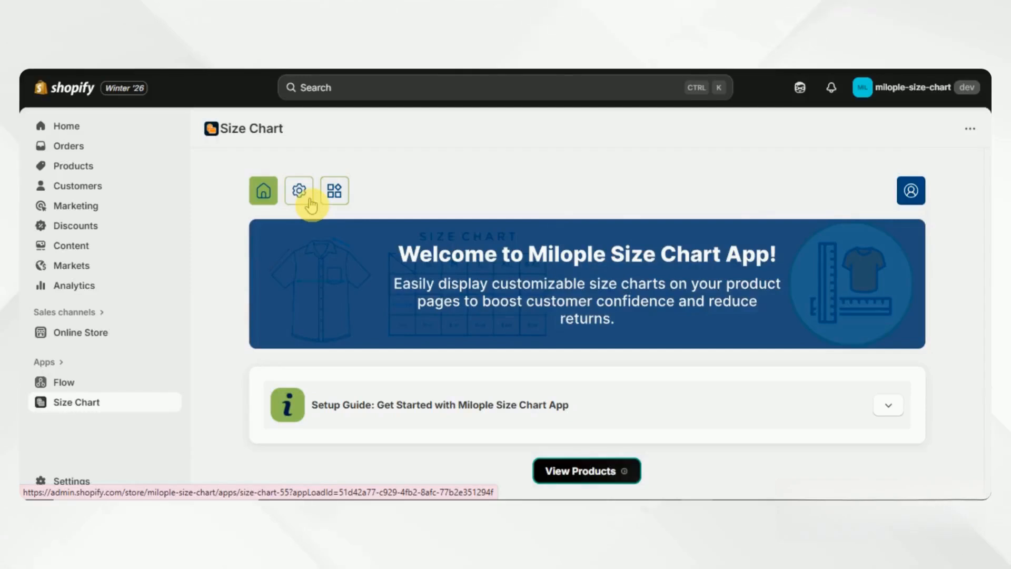
{"action": "left_click", "coordinate": [300, 190]}
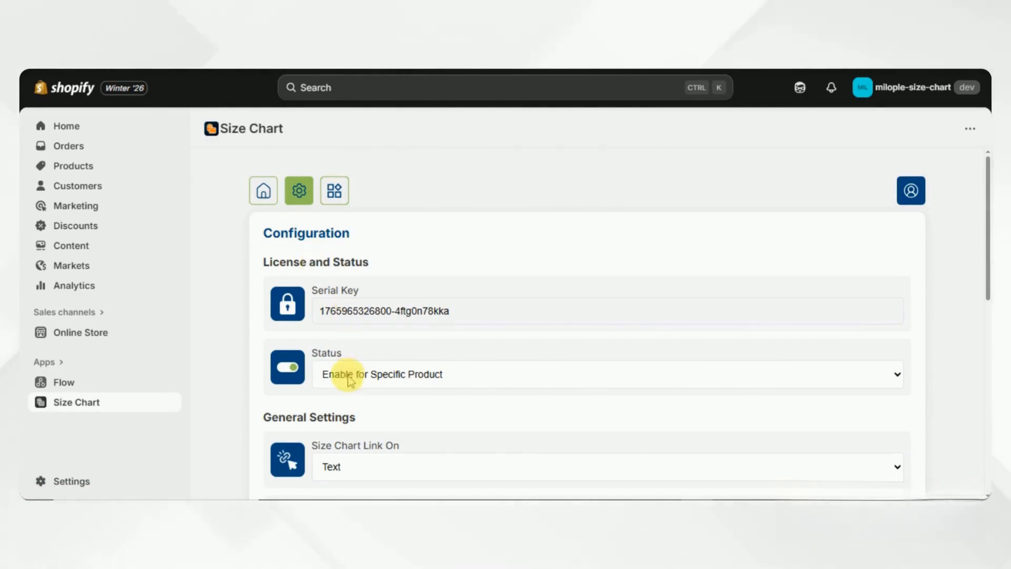
Change Size Chart Link On from Text to Button and save
{"action": "scroll", "coordinate": [349, 377], "scroll_direction": "down", "scroll_amount": 5}
{"action": "left_click", "coordinate": [353, 231]}
{"action": "left_click", "coordinate": [339, 270]}
{"action": "scroll", "coordinate": [349, 270], "scroll_direction": "up", "scroll_amount": 5}
{"action": "left_click", "coordinate": [857, 264]}
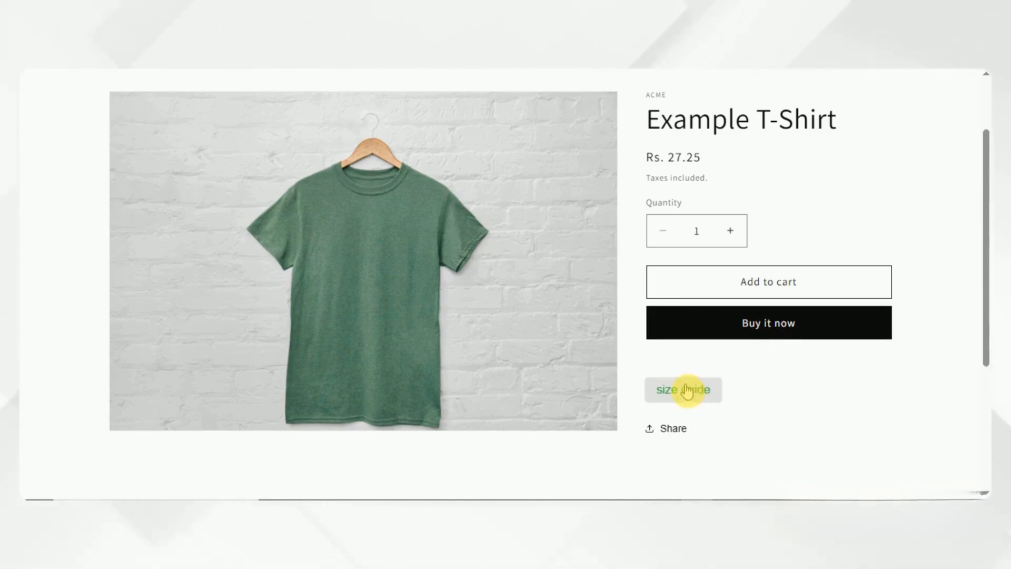
{"action": "scroll", "coordinate": [687, 390], "scroll_direction": "down", "scroll_amount": 2}
{"action": "left_click", "coordinate": [684, 285]}
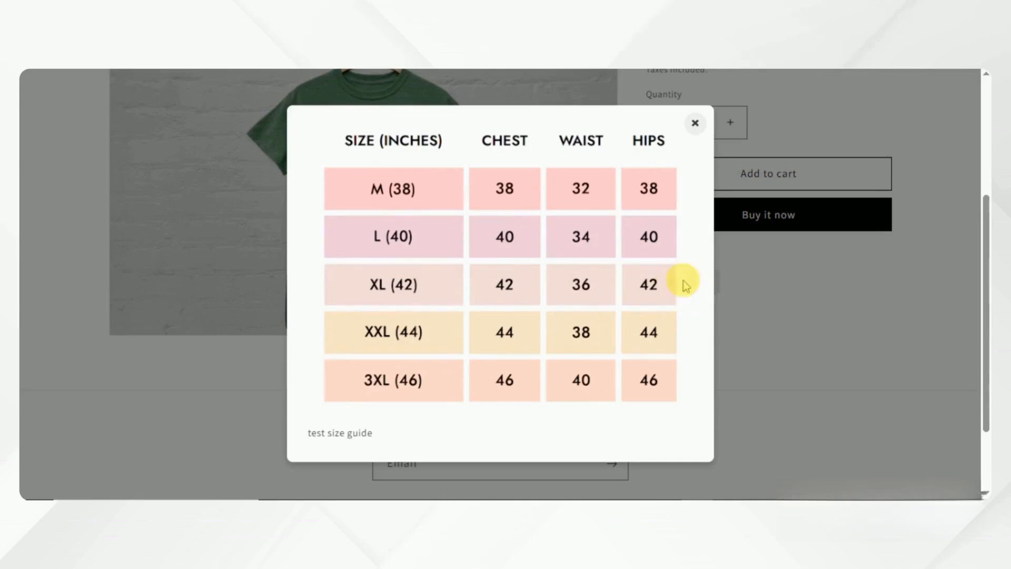
{"action": "left_click", "coordinate": [688, 124]}
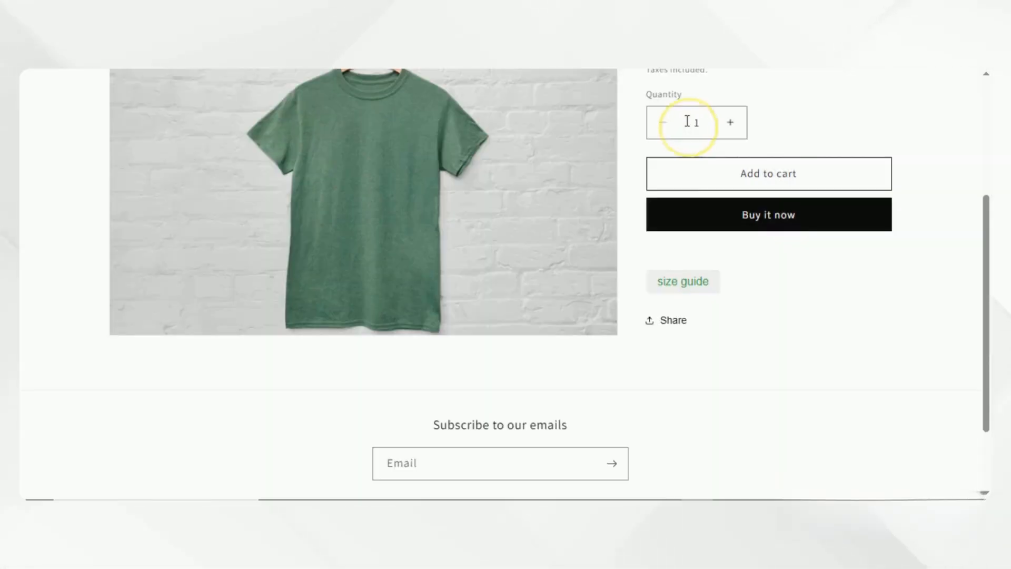